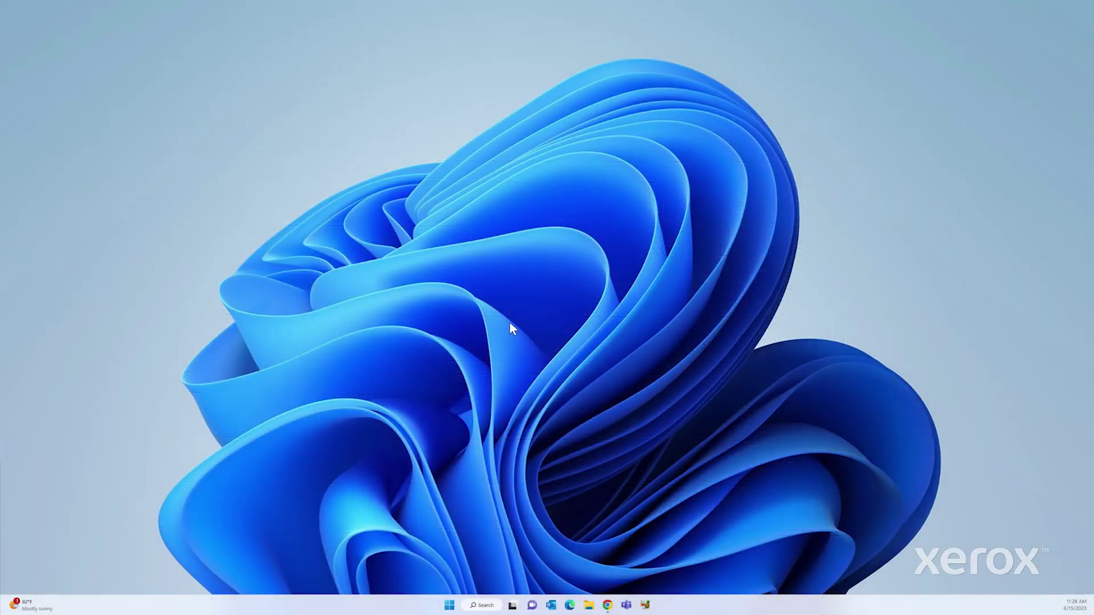
Launch Chrome and load the printer's IP address to reach the VersaLink B415 home page.
click(608, 606)
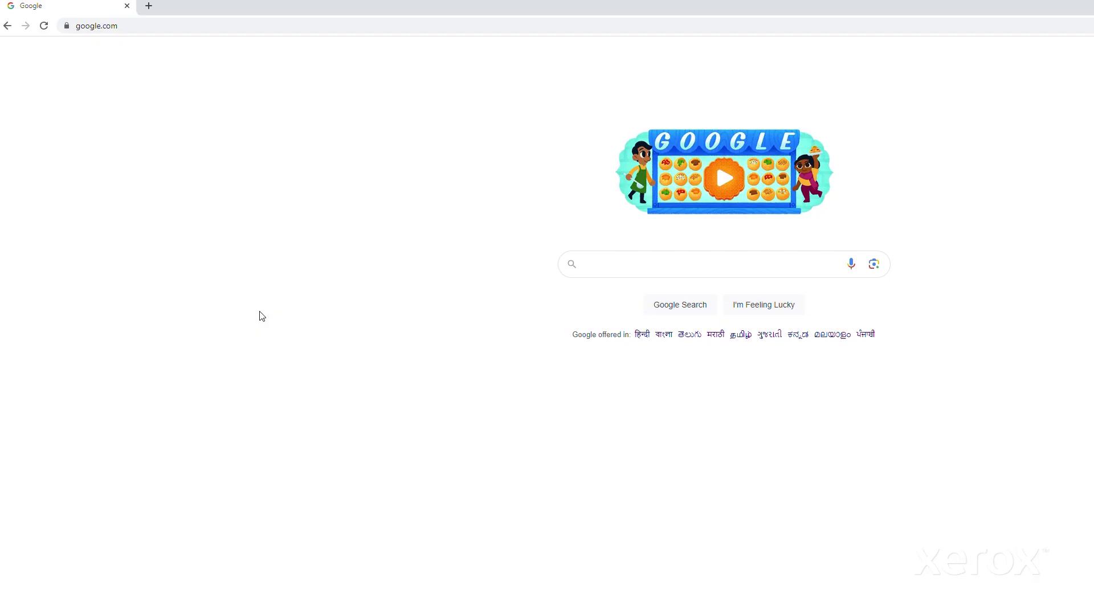
click(244, 29)
text(13.61)
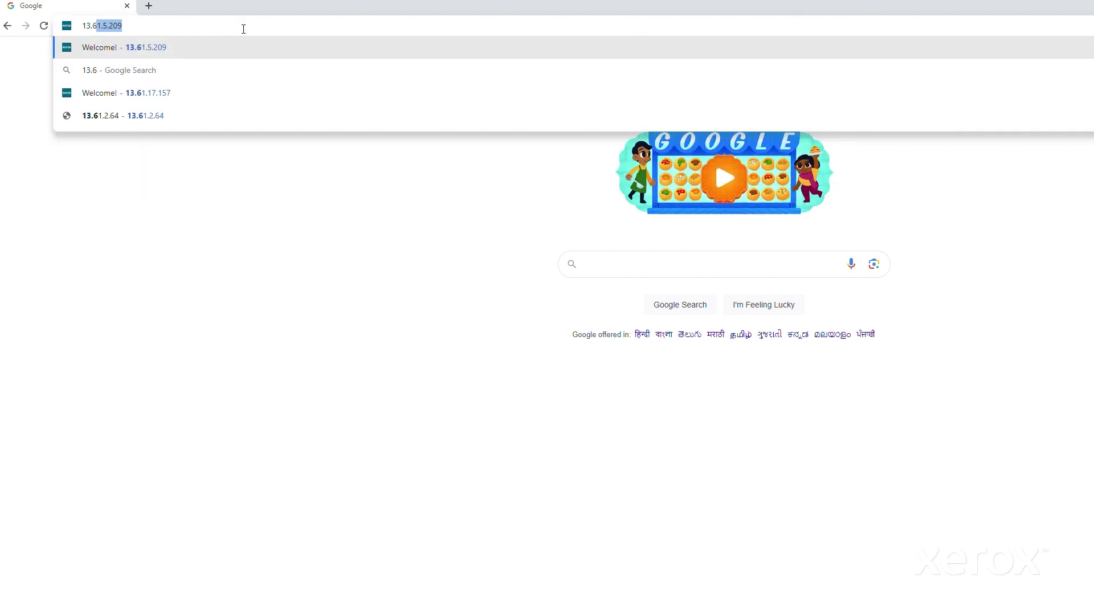
text(.2.13)
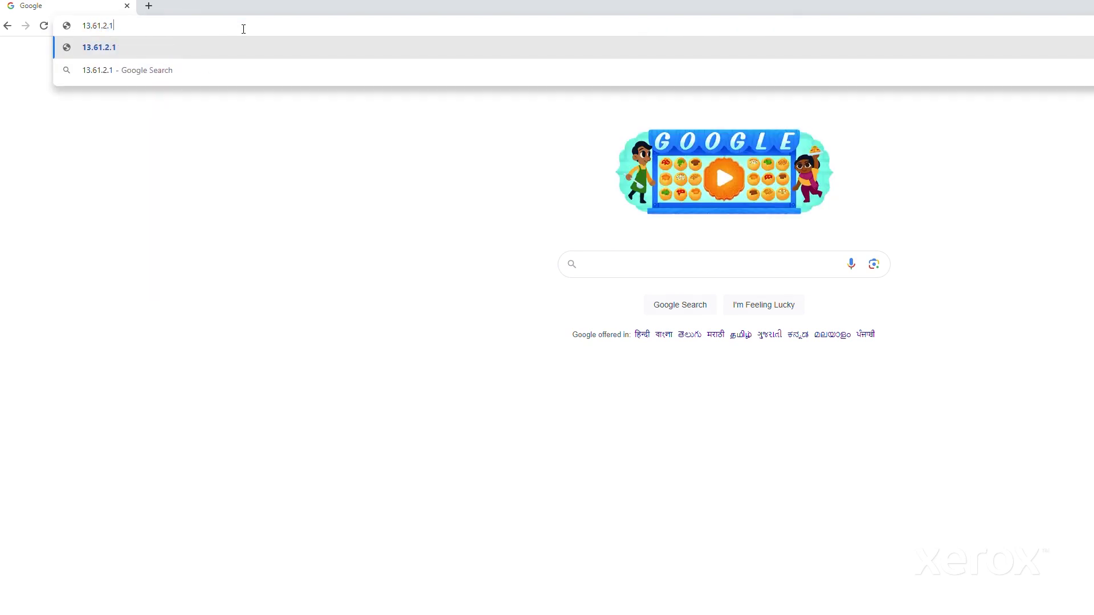
key(Return)
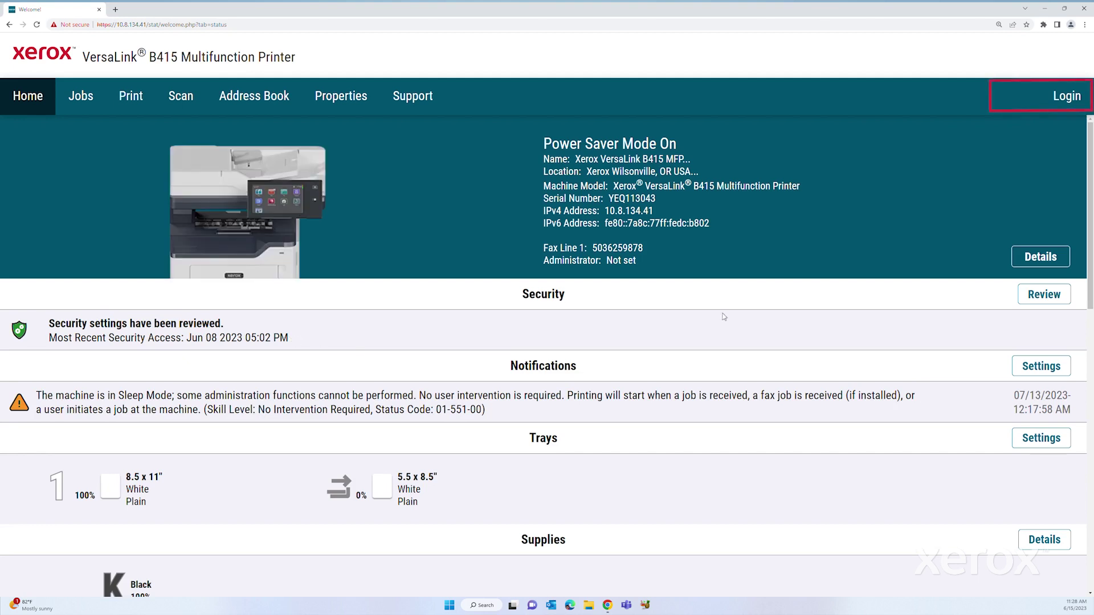
Log in to the Embedded Web Server with the administrator User ID and password.
click(1068, 97)
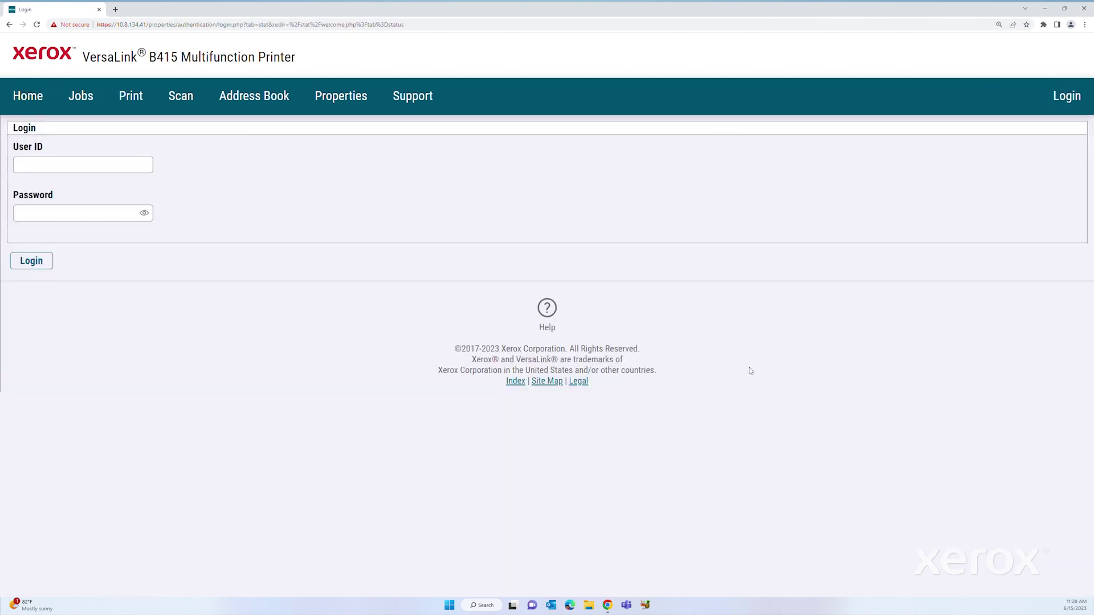
click(65, 168)
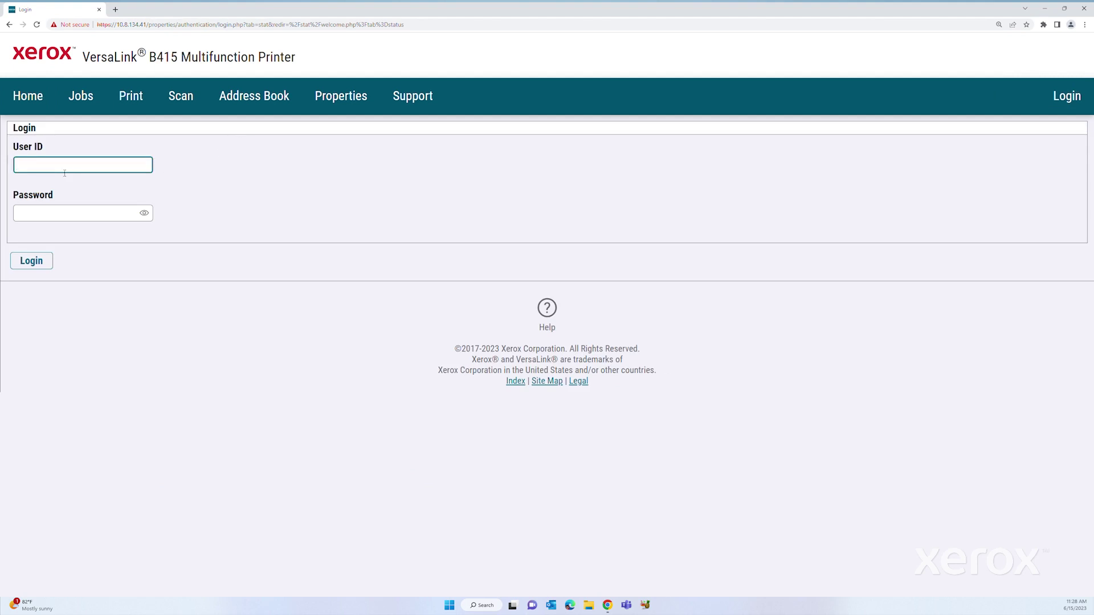
text(admin)
click(58, 212)
text(1111)
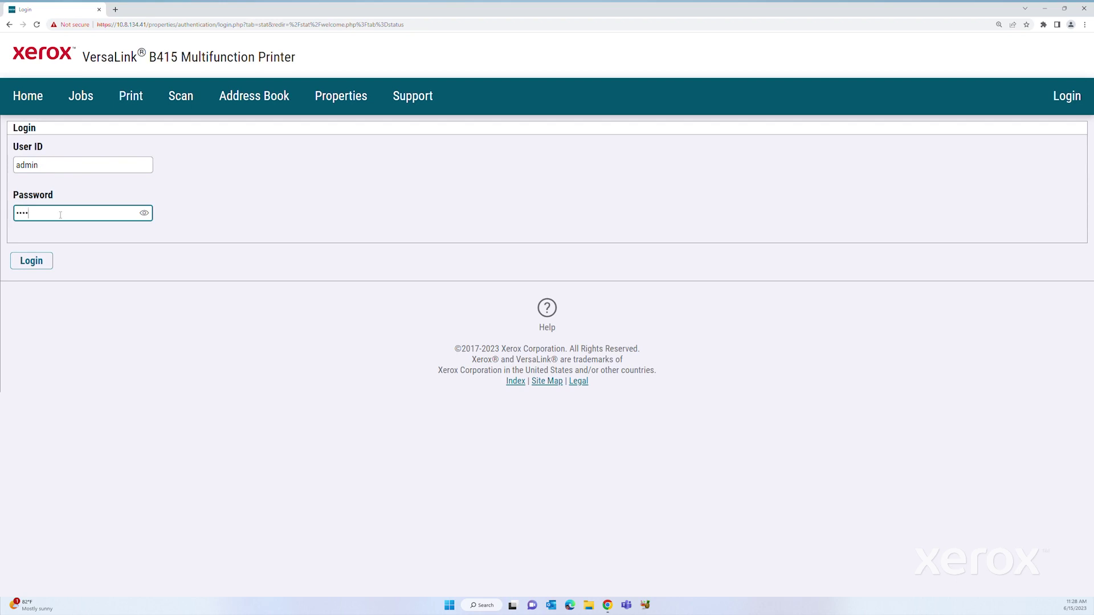
click(34, 262)
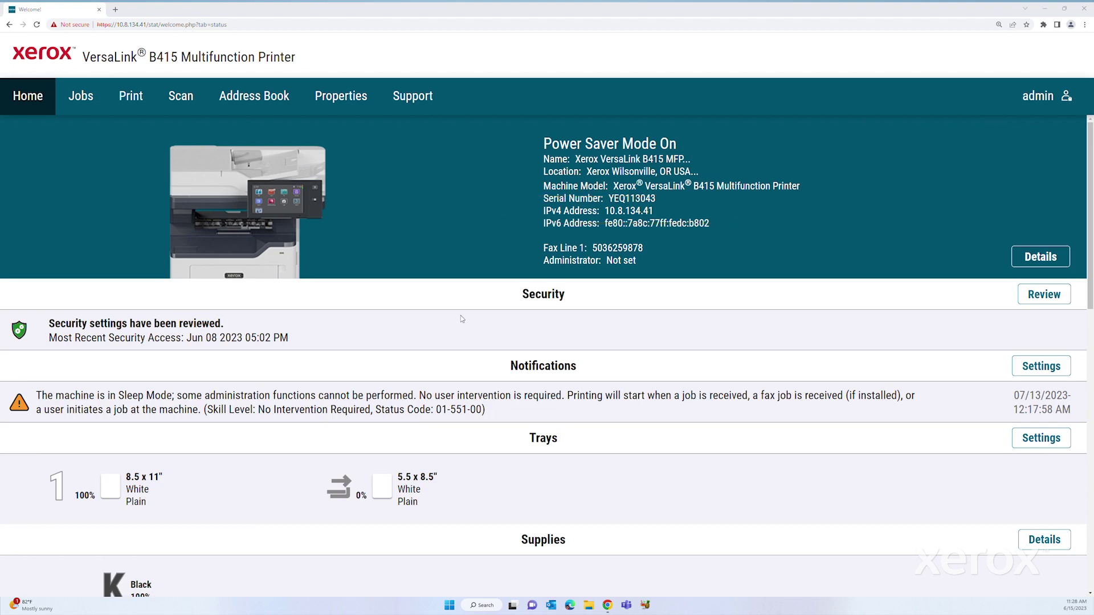
Go to Properties > Apps > Email > Setup to view SMTP and From Field status.
click(341, 96)
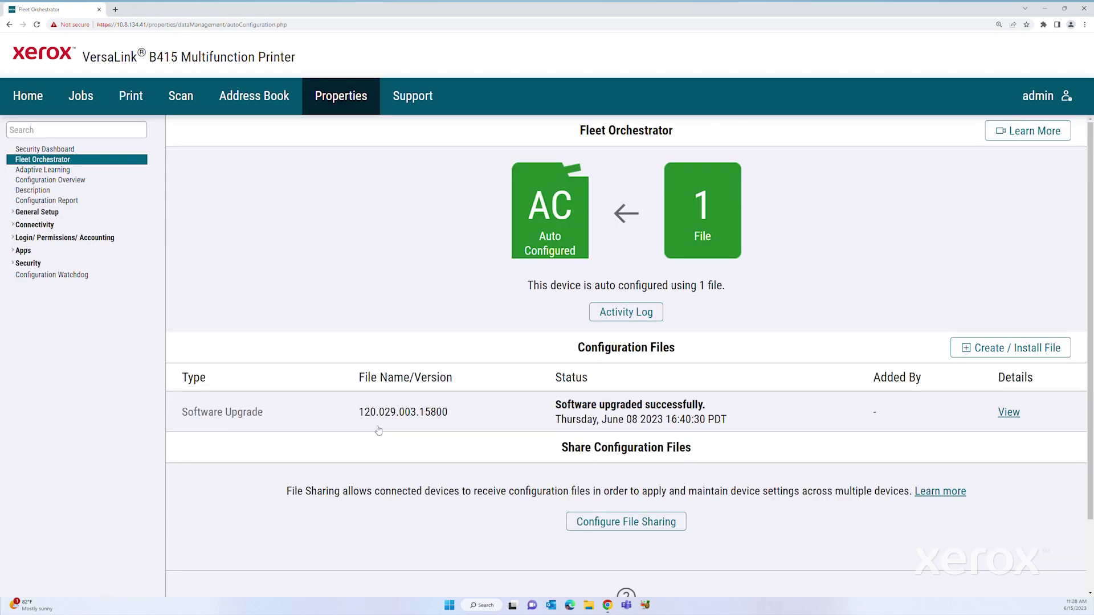
click(25, 251)
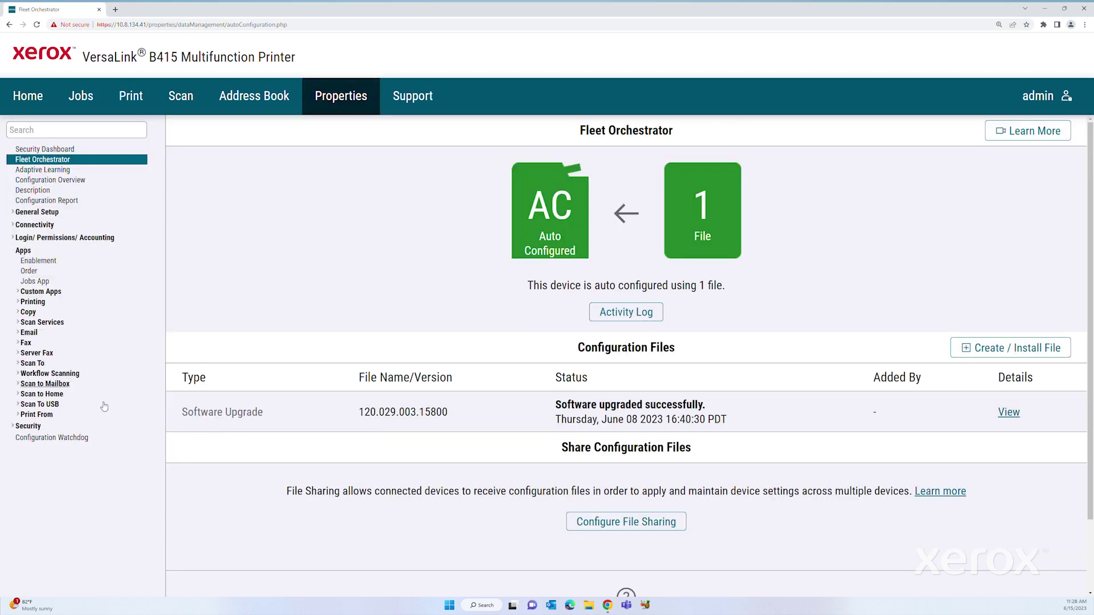
click(34, 333)
click(38, 344)
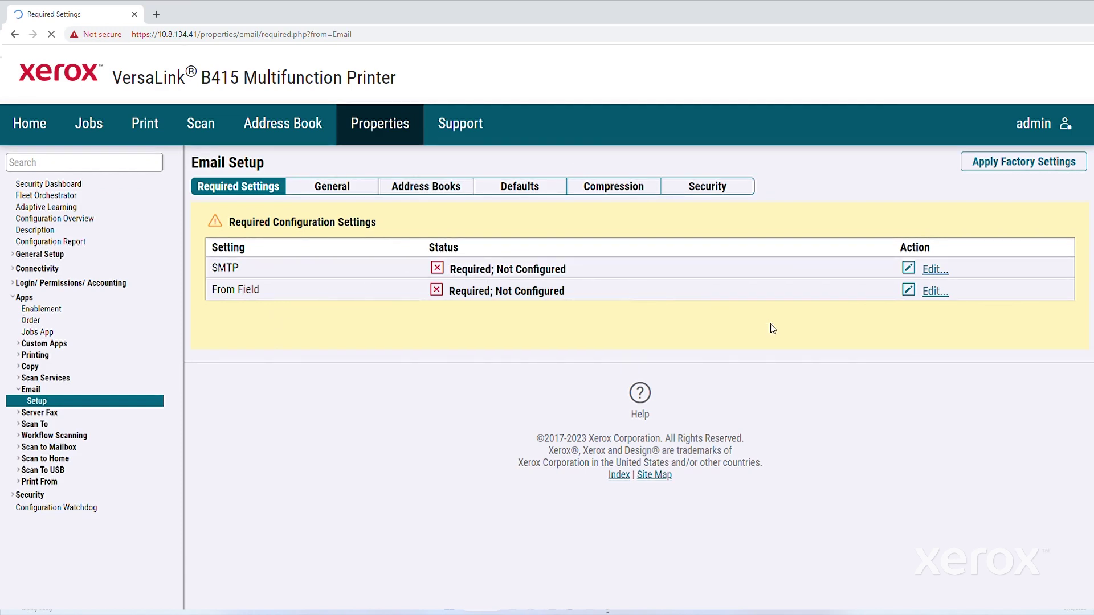
Set the SMTP server to be specified manually by IPv4 address and apply.
click(931, 270)
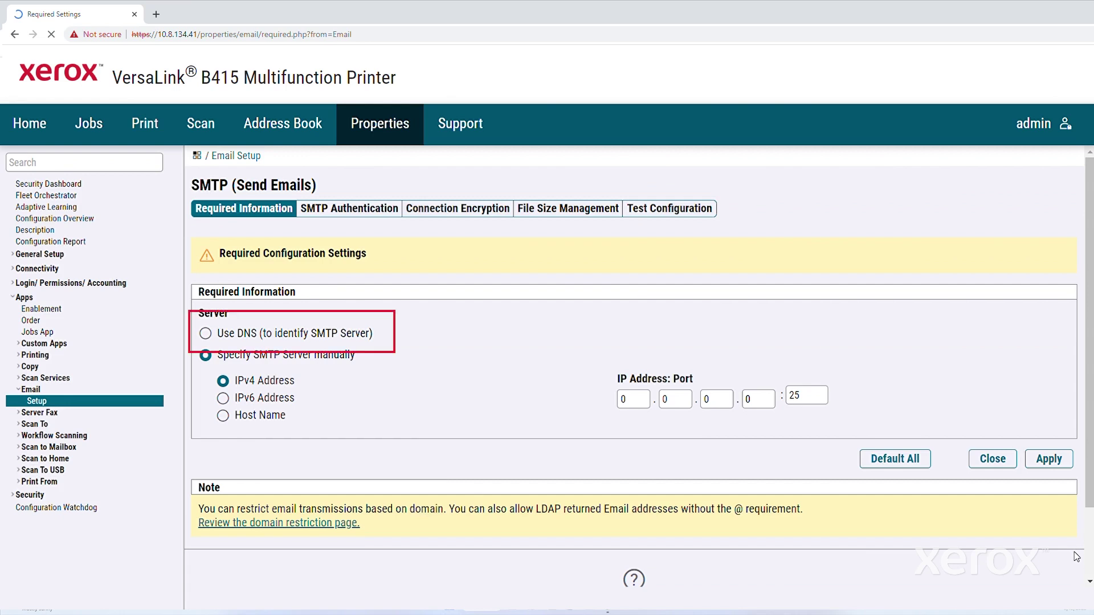
click(205, 334)
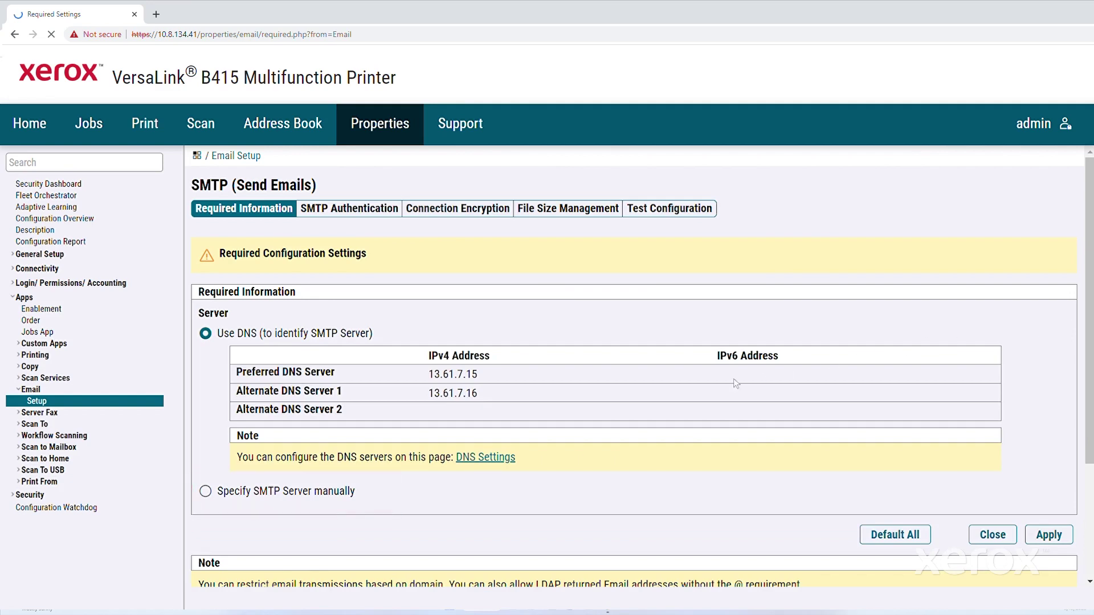
click(205, 492)
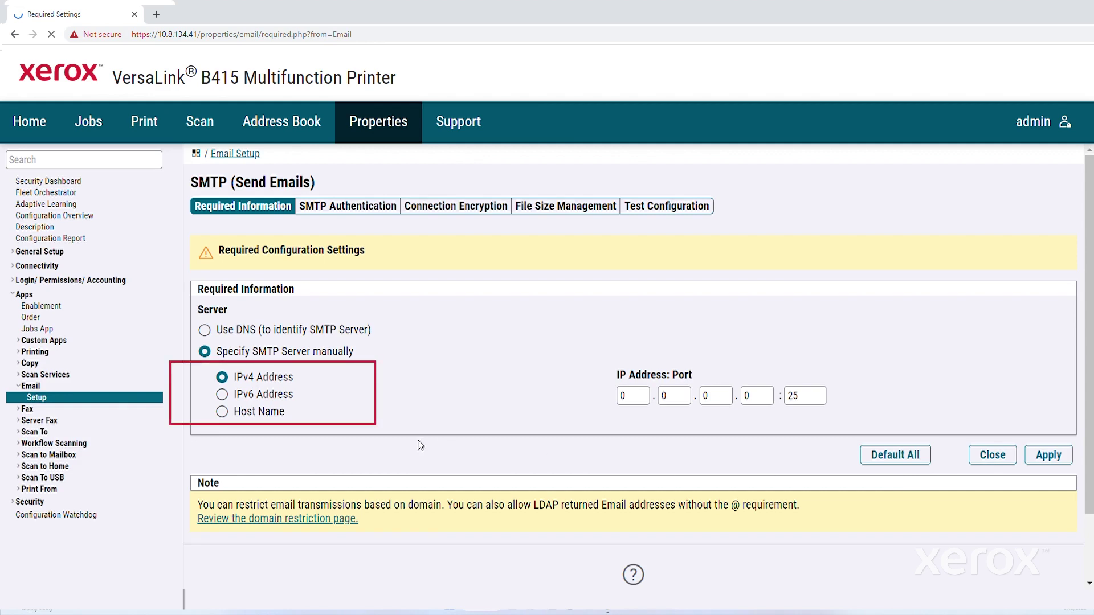
click(222, 395)
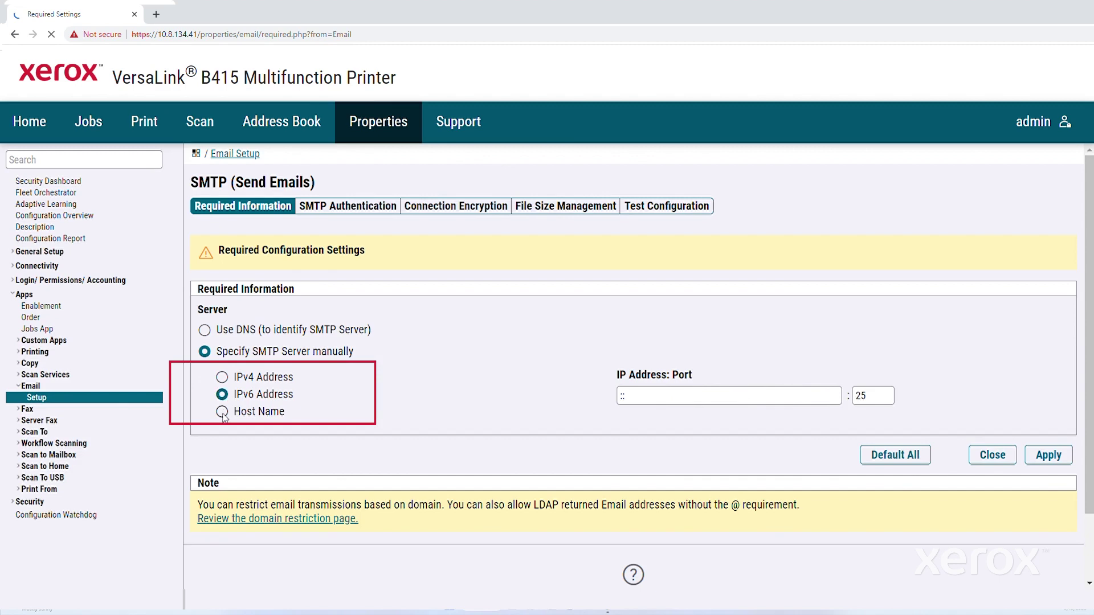
click(222, 411)
click(223, 377)
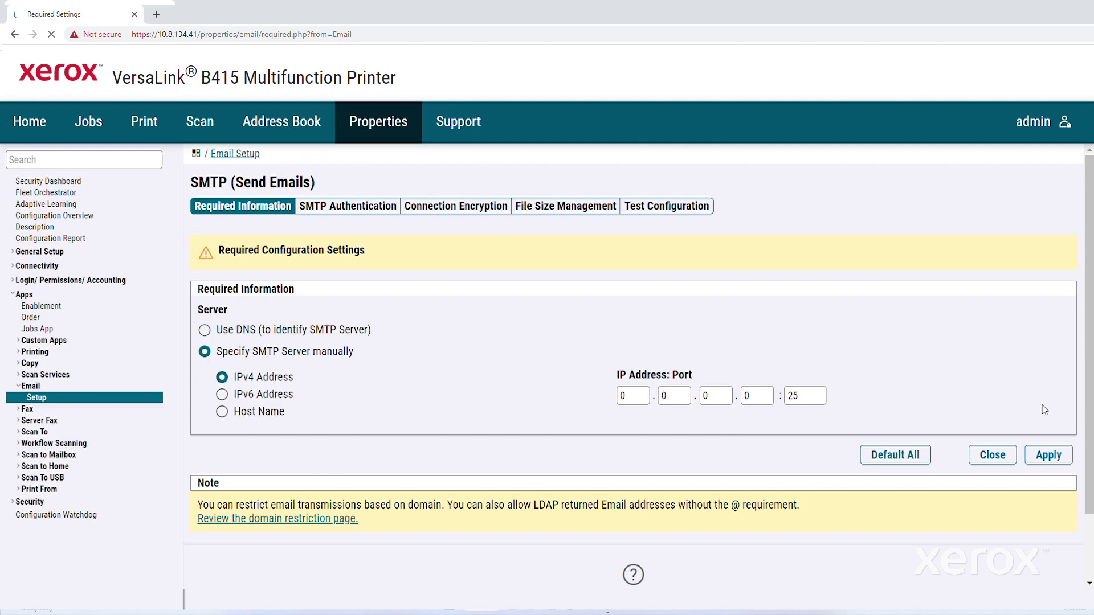
click(1049, 455)
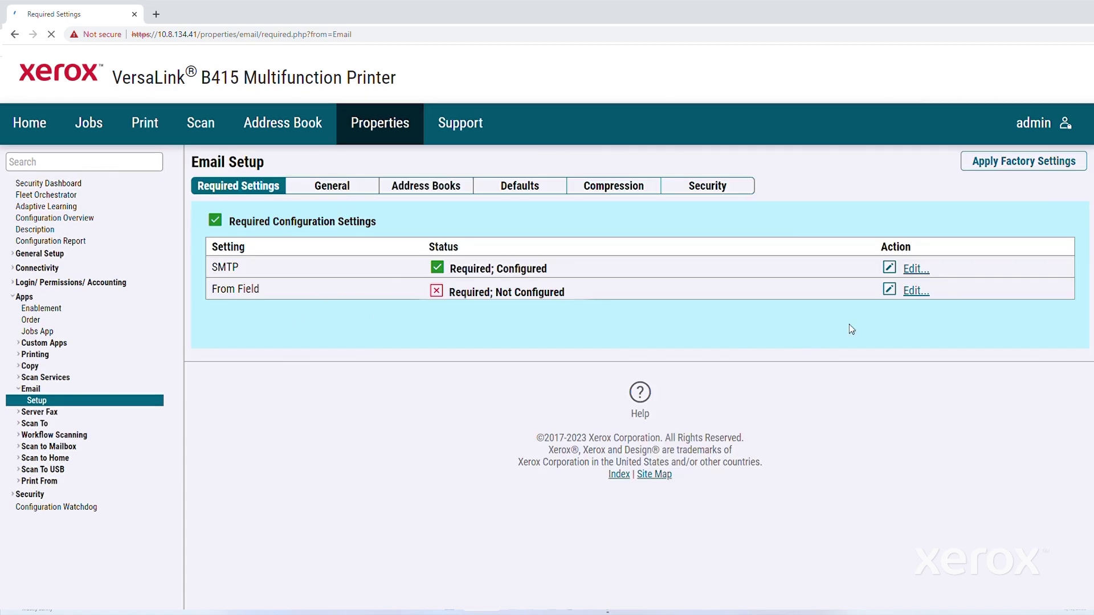
Enter a default From address on the From Field settings page.
click(914, 292)
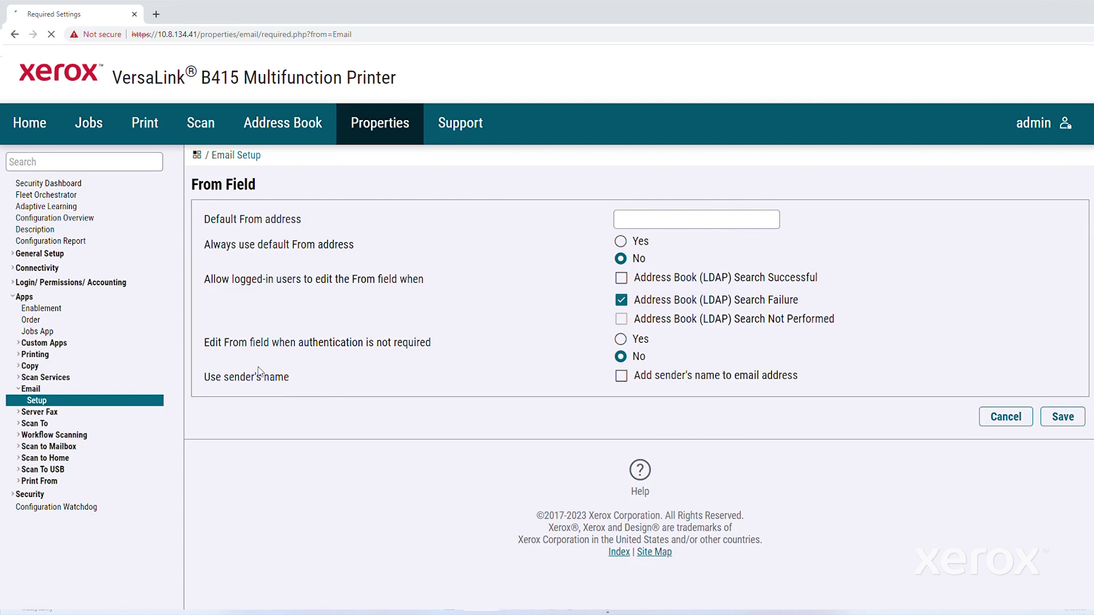
click(700, 224)
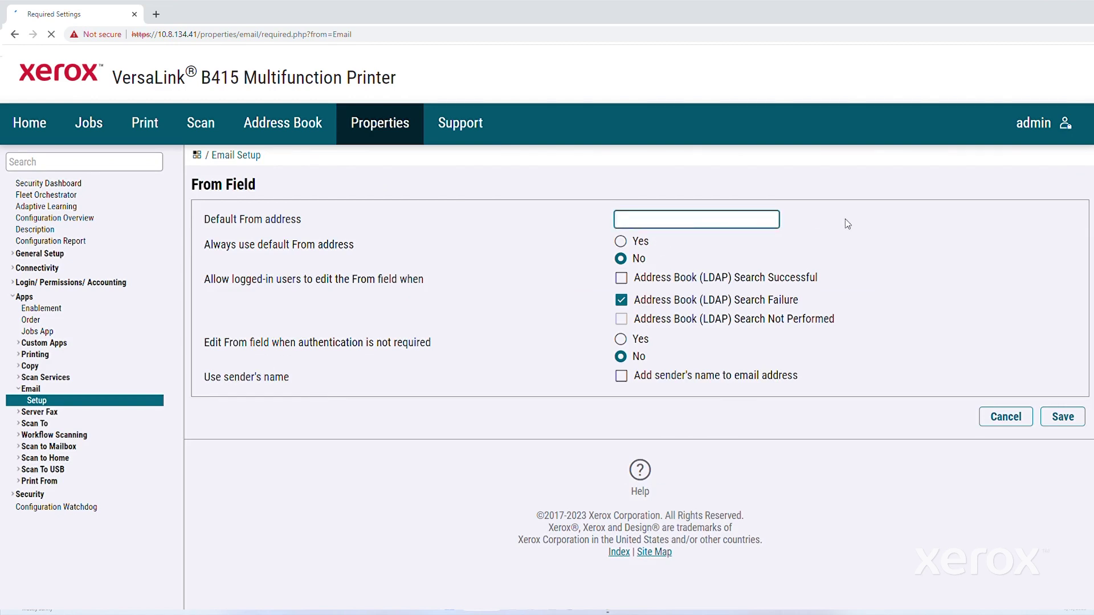
click(898, 257)
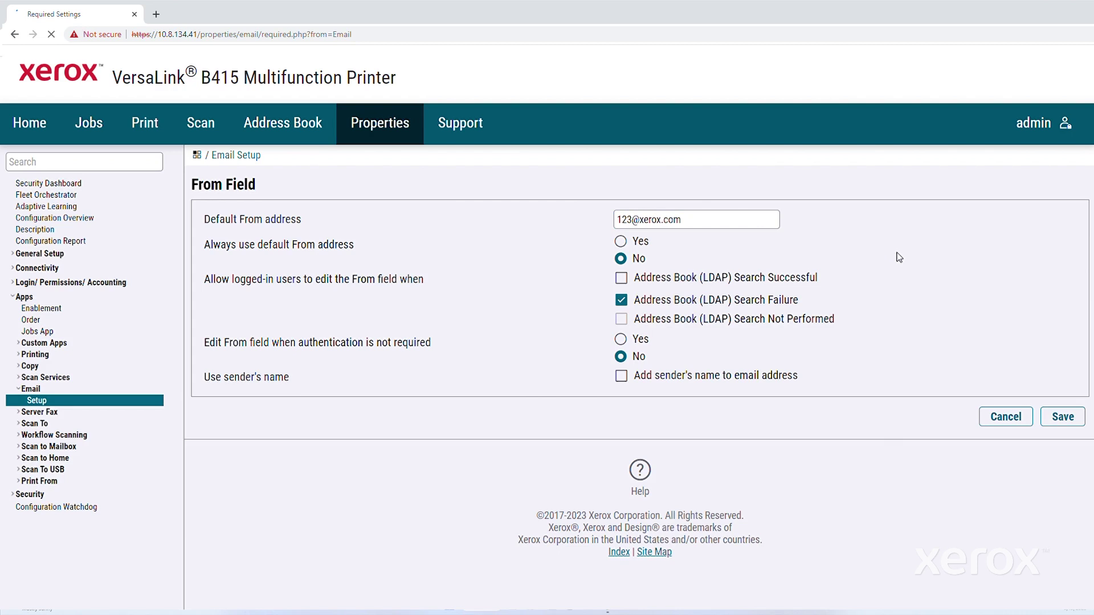